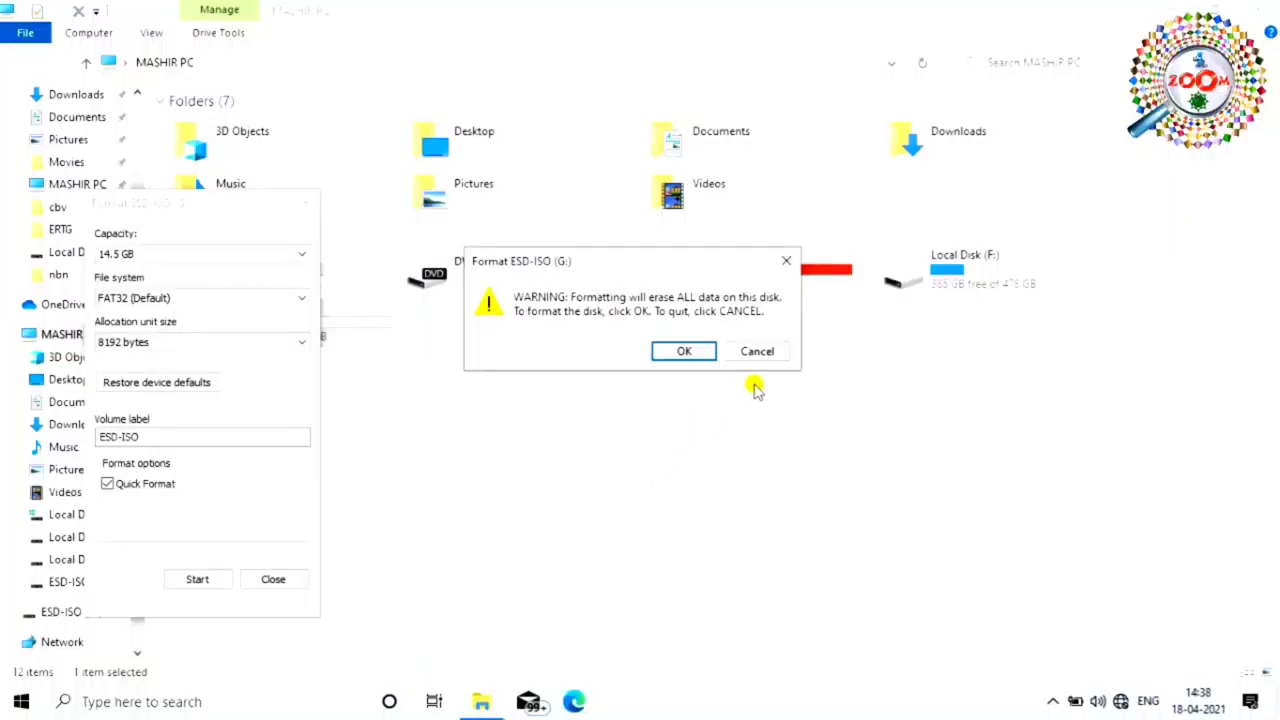
- Cancel the format of the ESD-ISO (G:) drive and minimize the file browser window to show the desktop
click(785, 261)
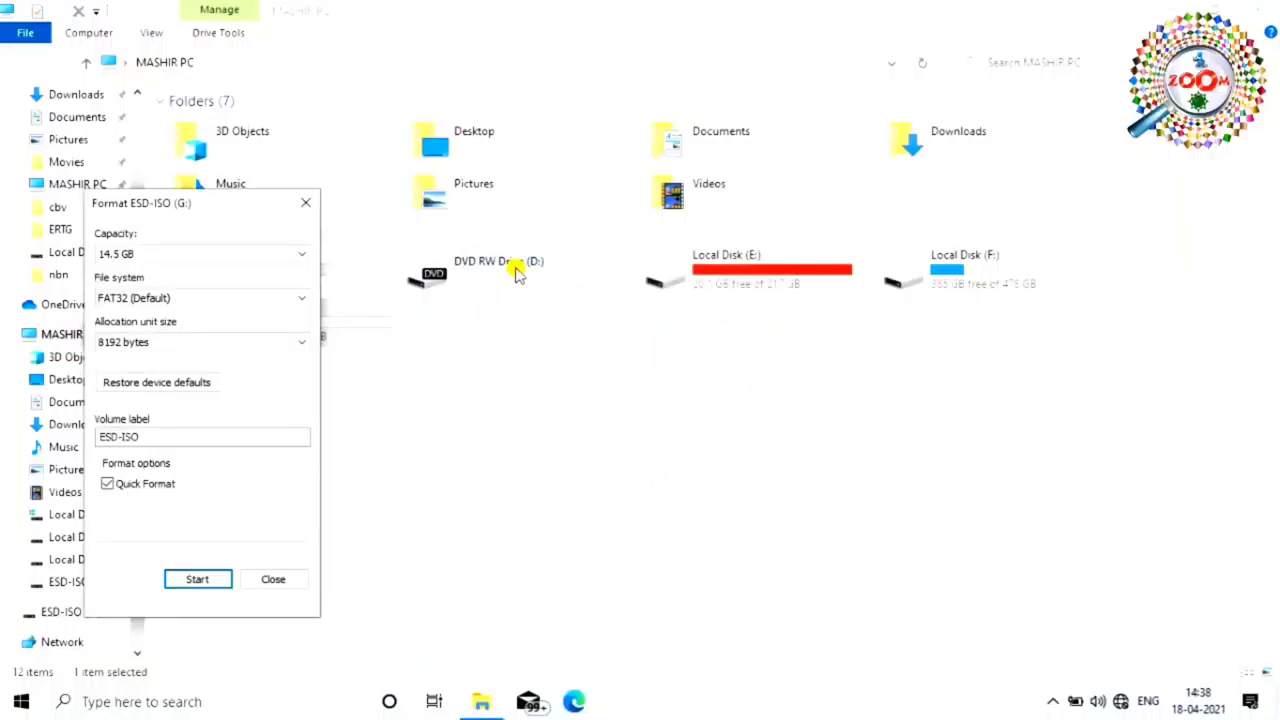
click(303, 204)
click(1170, 12)
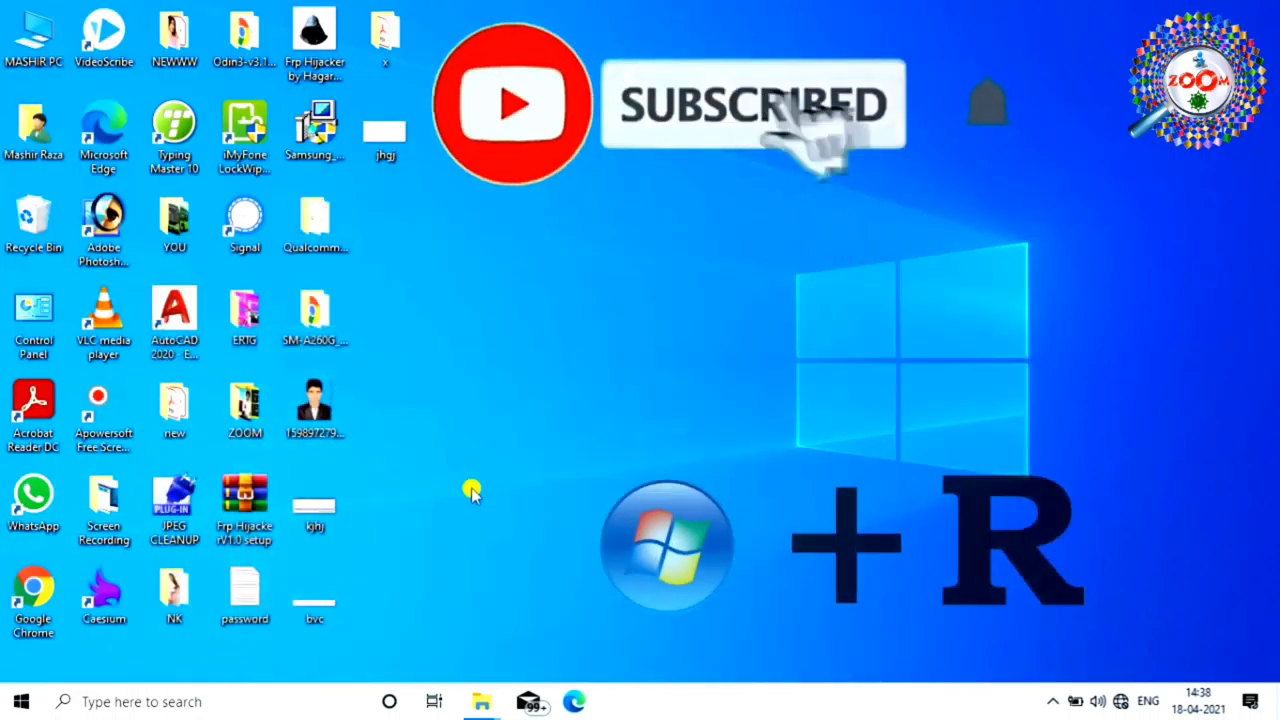
- Launch the Registry Editor by running regedit
key(super+r)
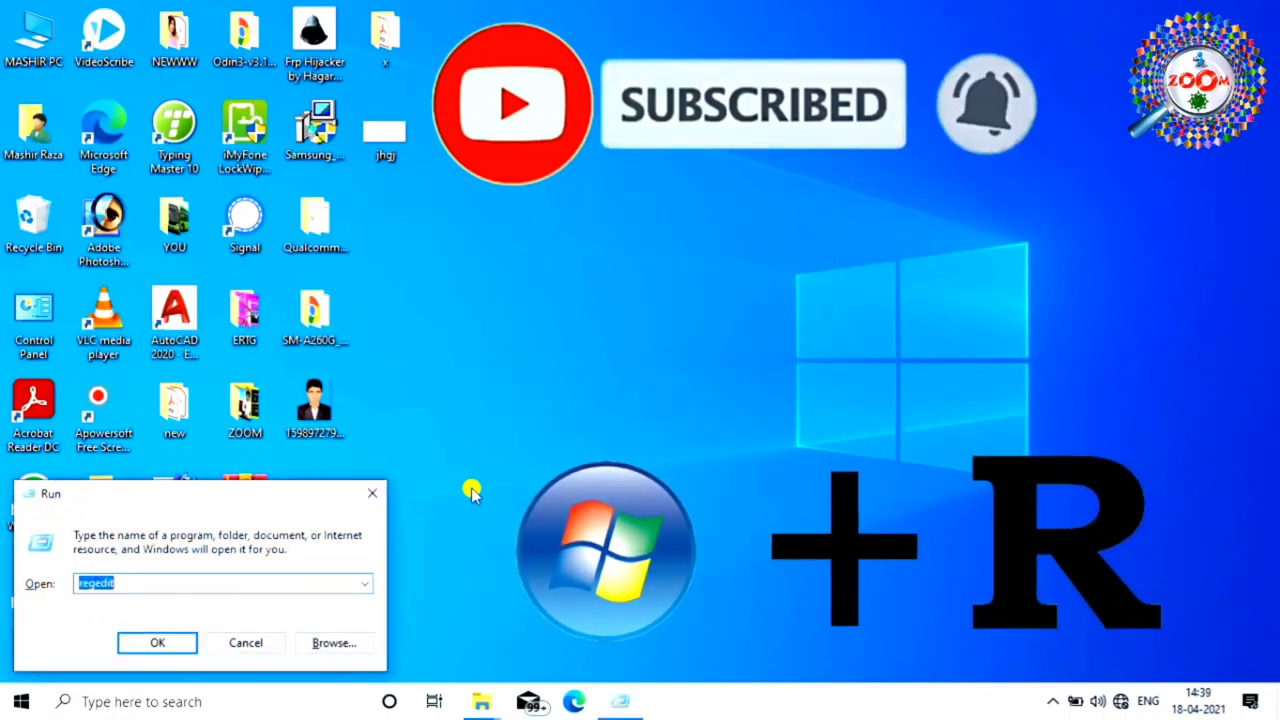
click(140, 583)
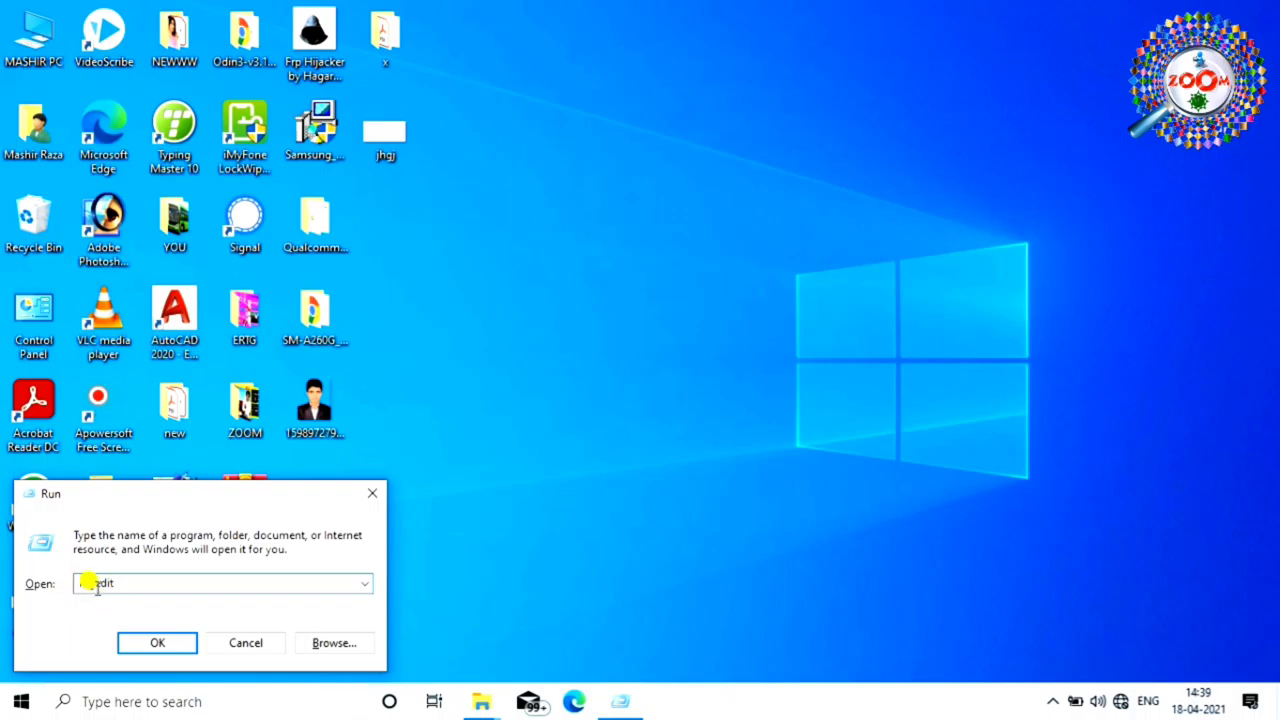
click(158, 646)
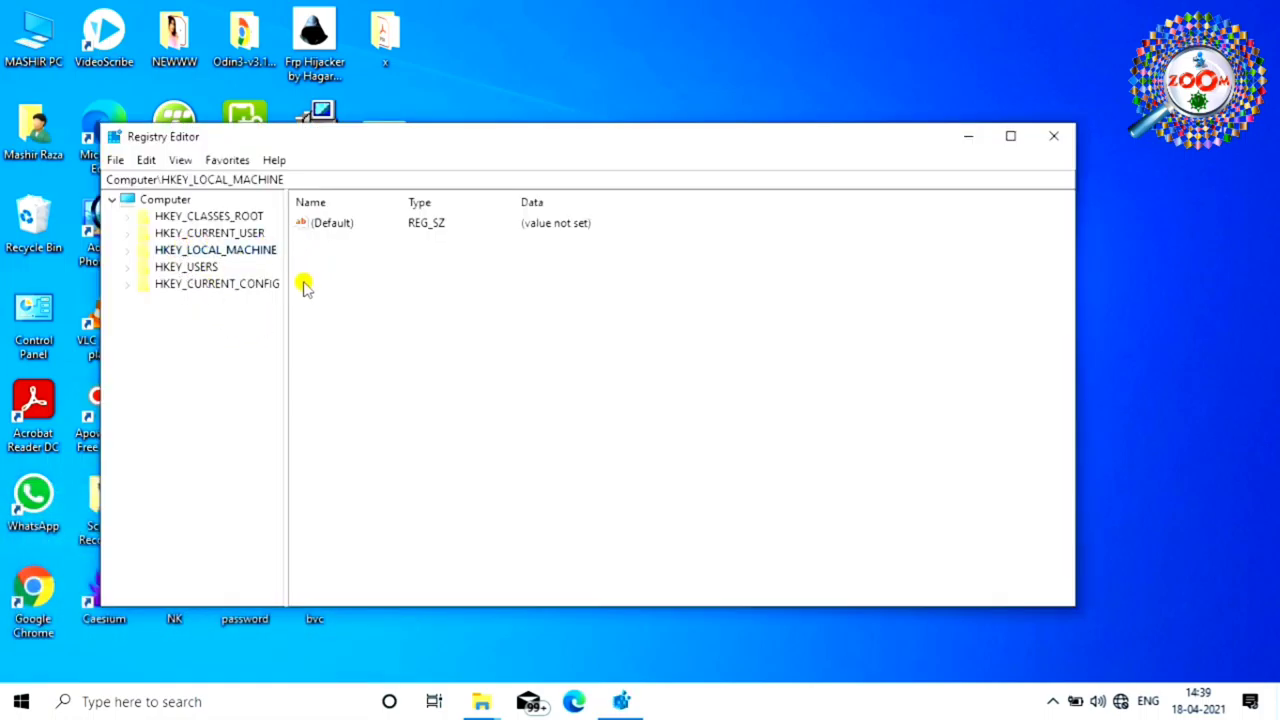
- Expand the registry tree down to HKEY_LOCAL_MACHINE\SYSTEM\CurrentControlSet\Control
double_click(229, 251)
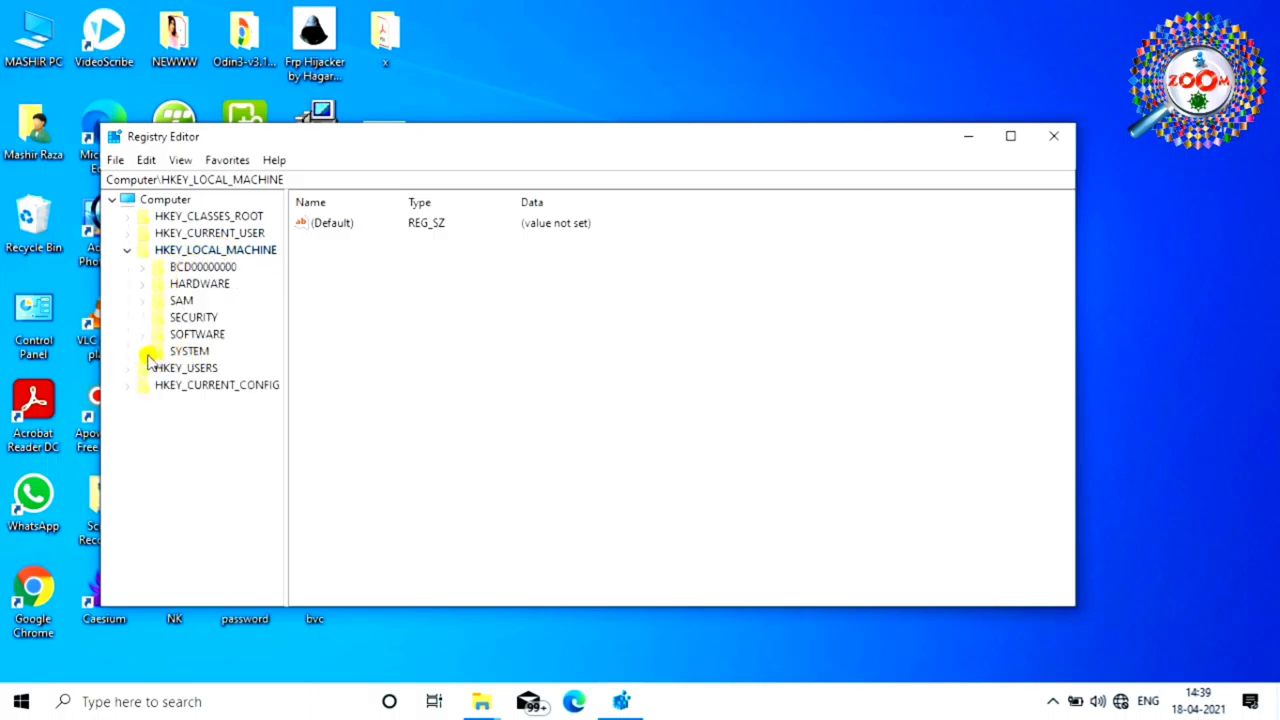
click(143, 355)
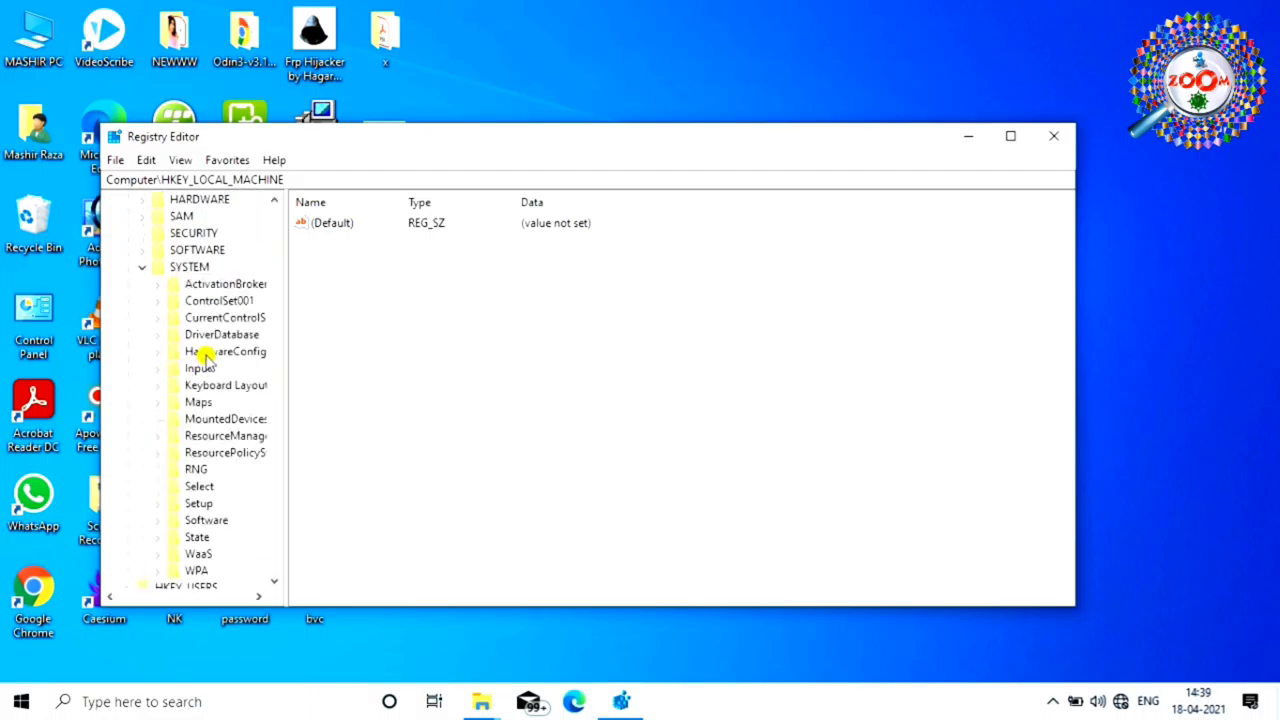
scroll(222, 345, down, 1)
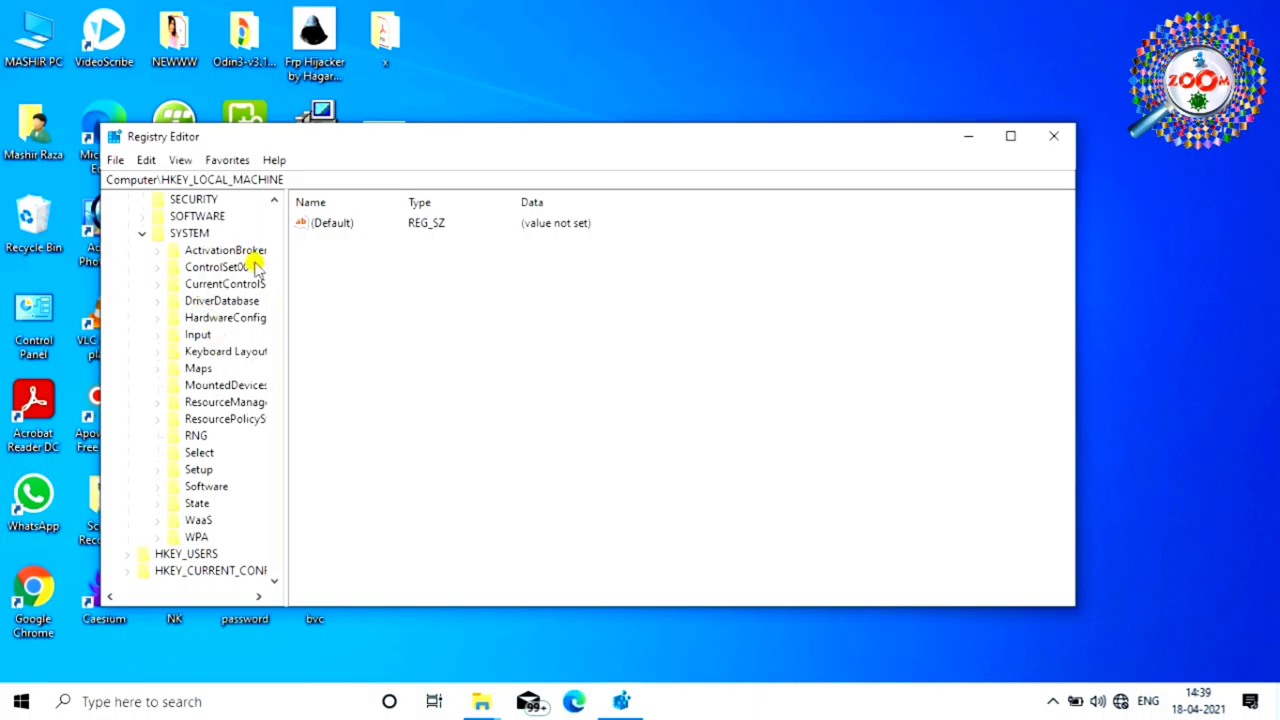
drag(193, 597, 214, 597)
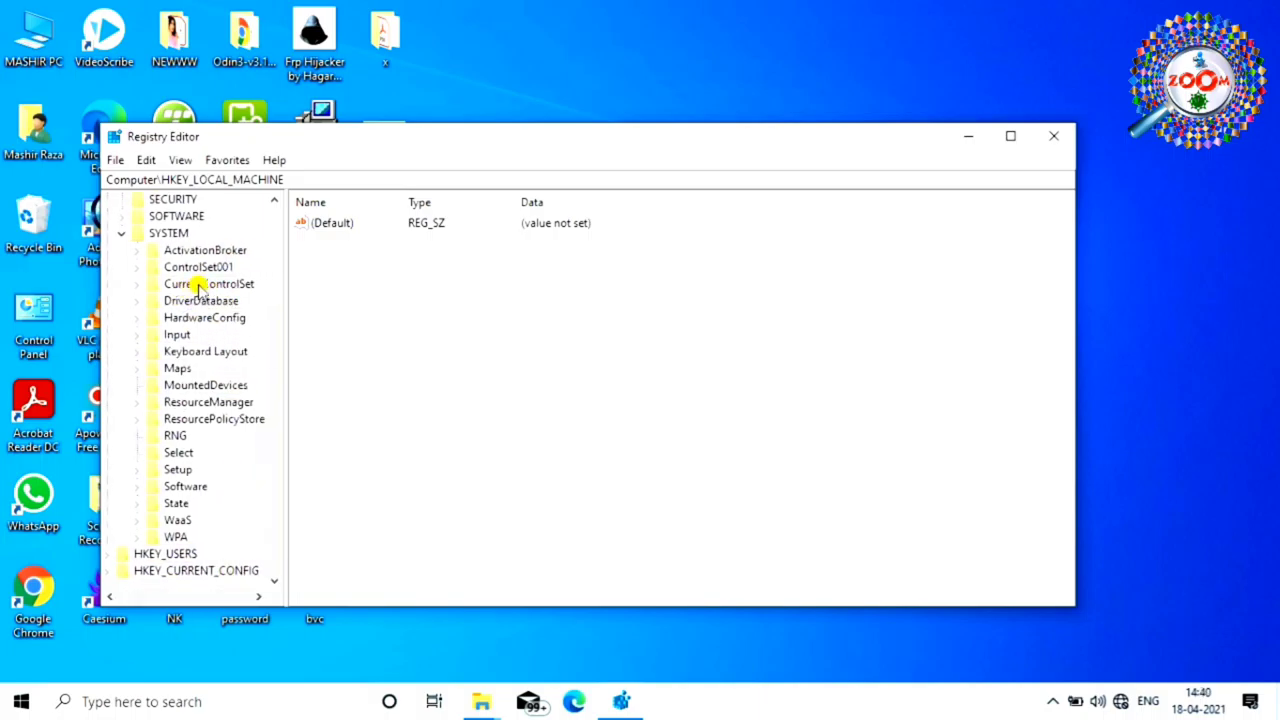
click(137, 285)
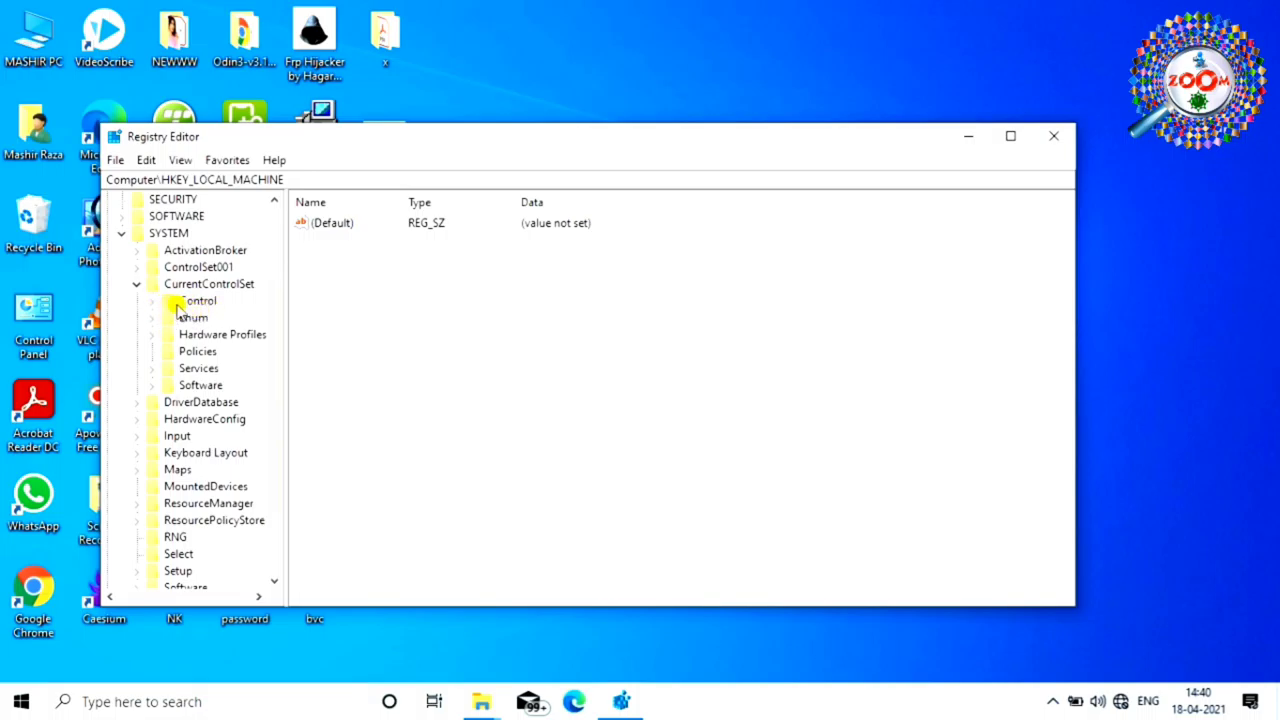
click(153, 303)
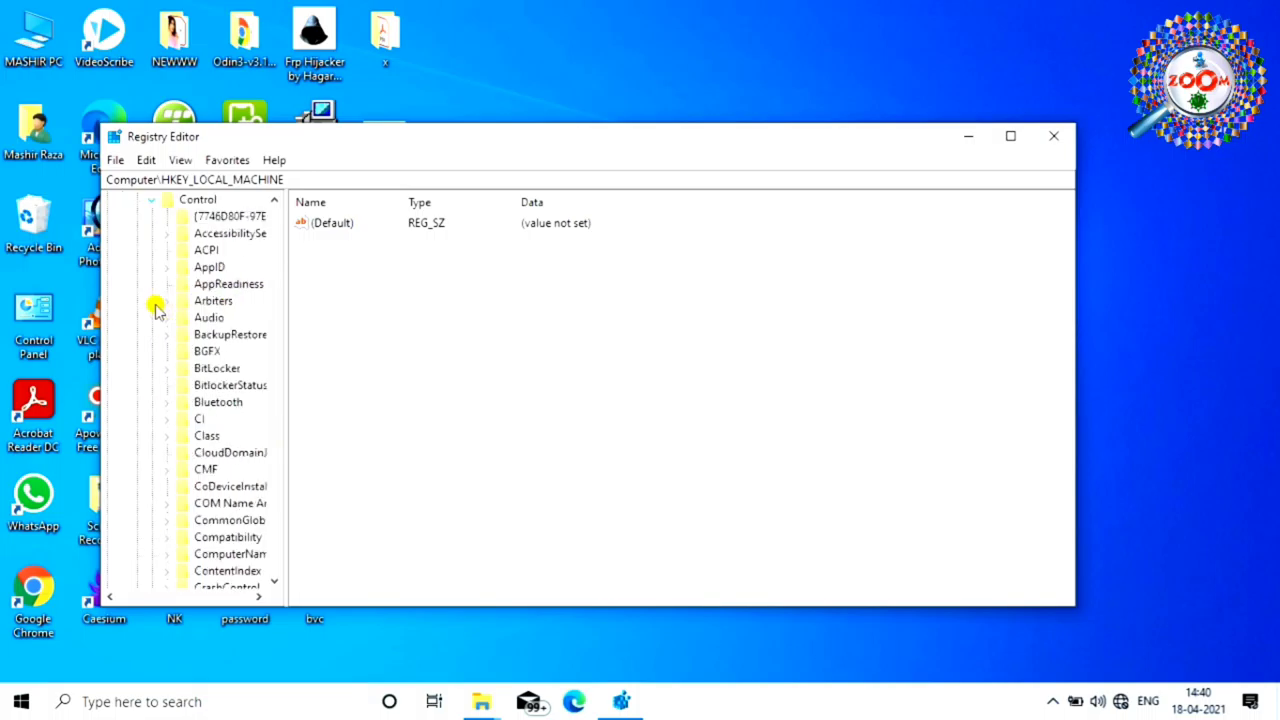
- Expand the Storage key under Control and open its RegCacheState subkey
scroll(205, 323, down, 3)
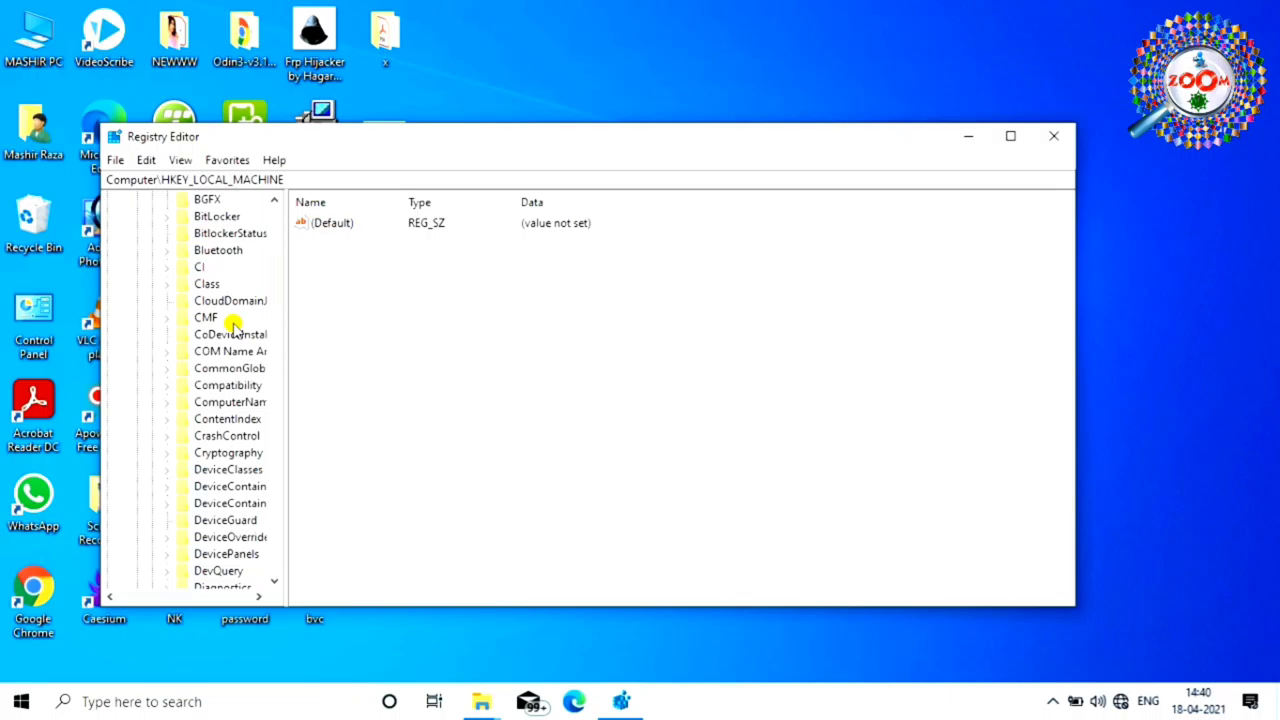
scroll(240, 300, up, 7)
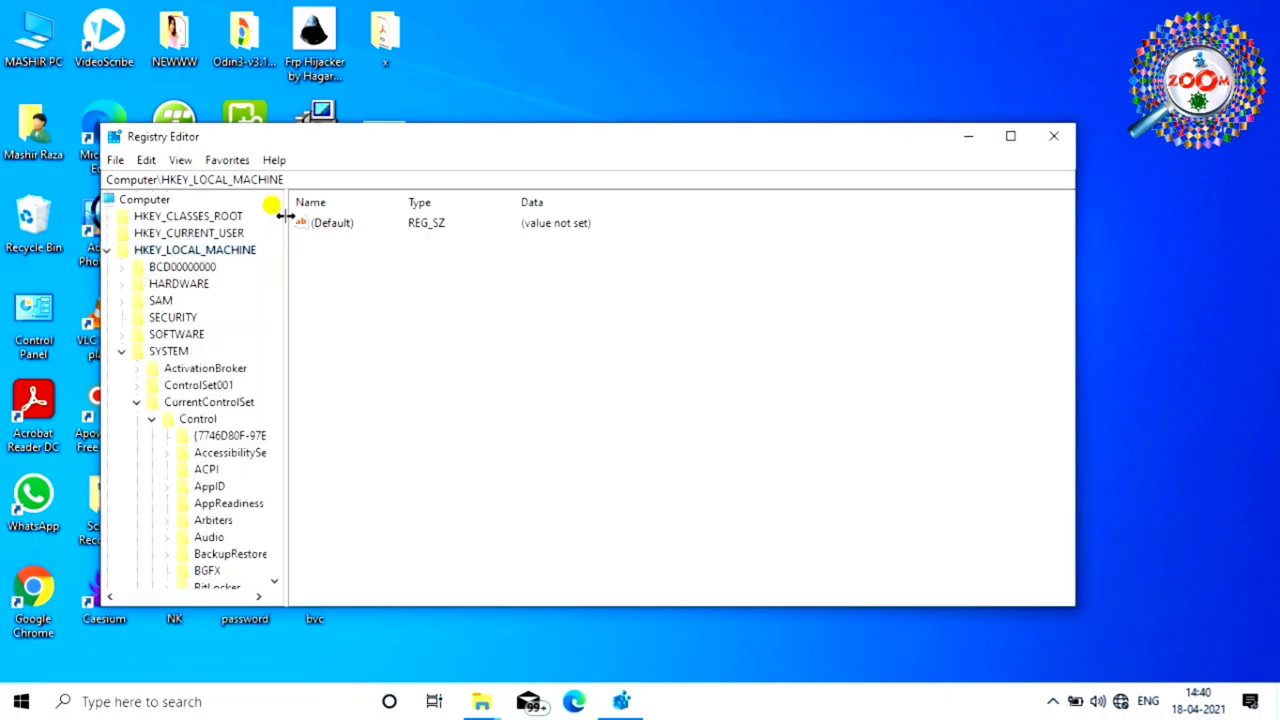
drag(271, 223, 418, 450)
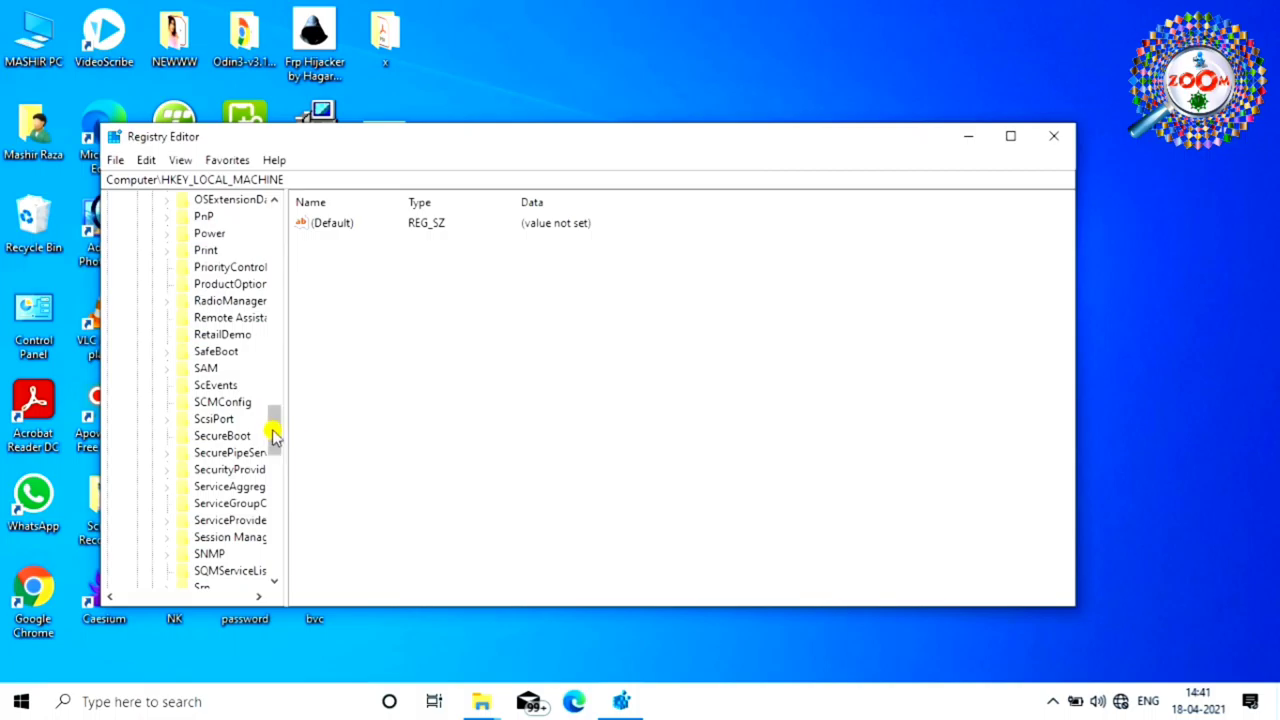
drag(274, 435, 274, 470)
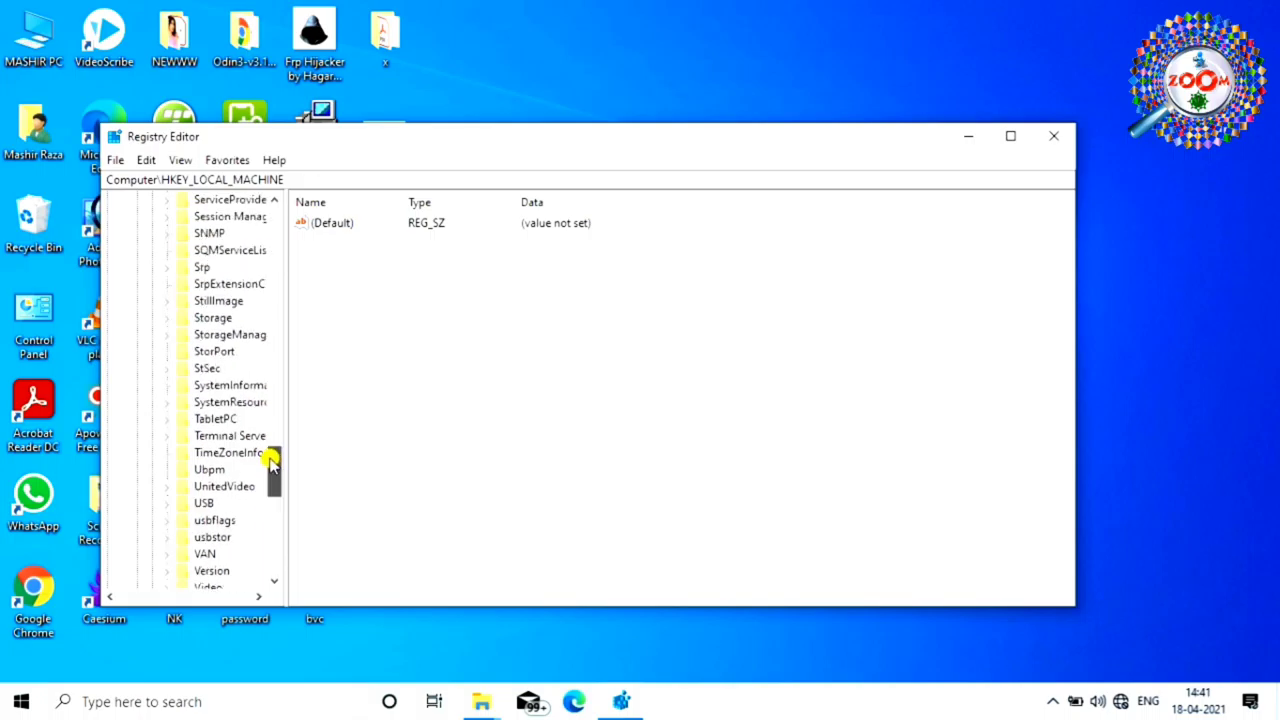
click(165, 318)
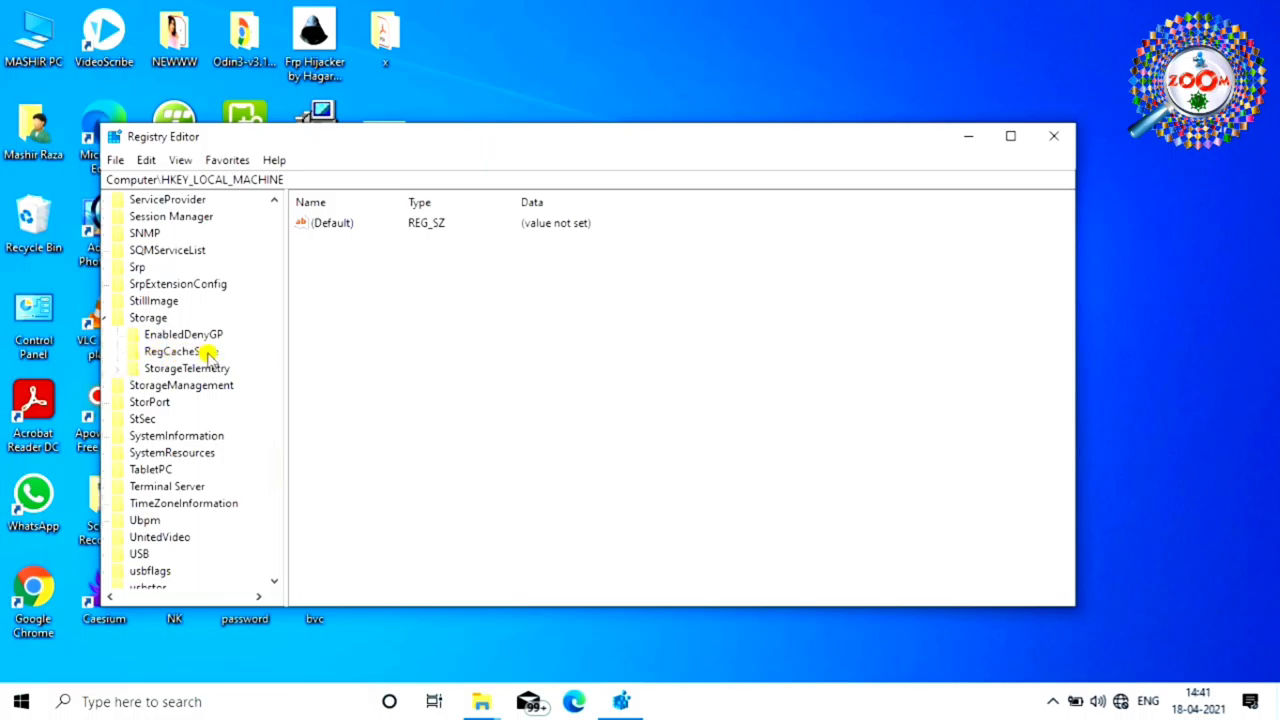
click(190, 352)
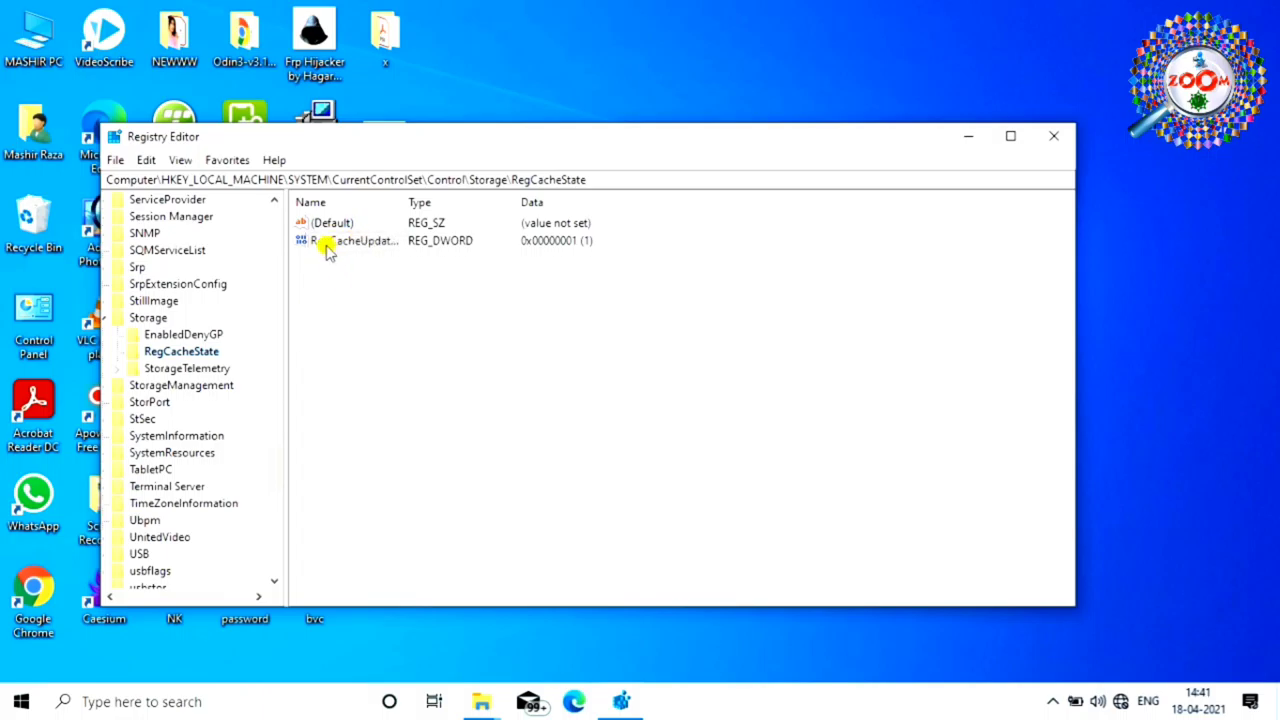
- Set the value data of the RegCacheUpdated DWORD to 0 and close the Registry Editor
double_click(372, 244)
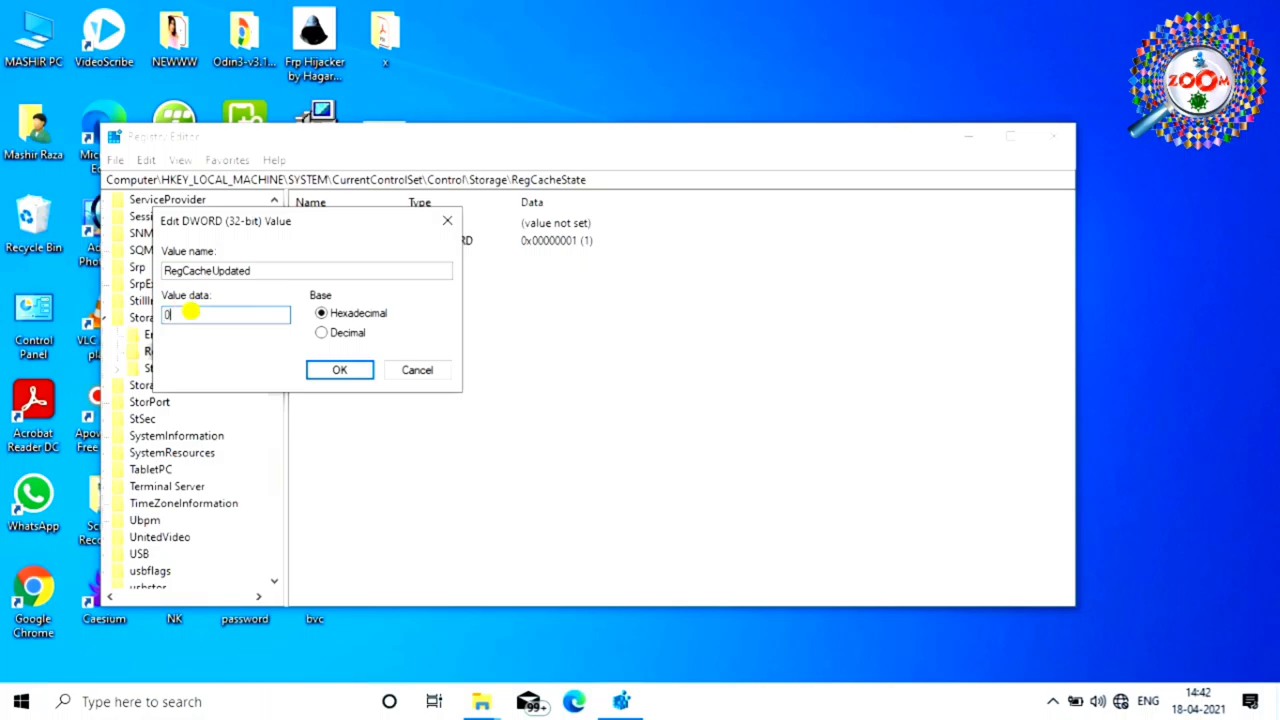
click(340, 371)
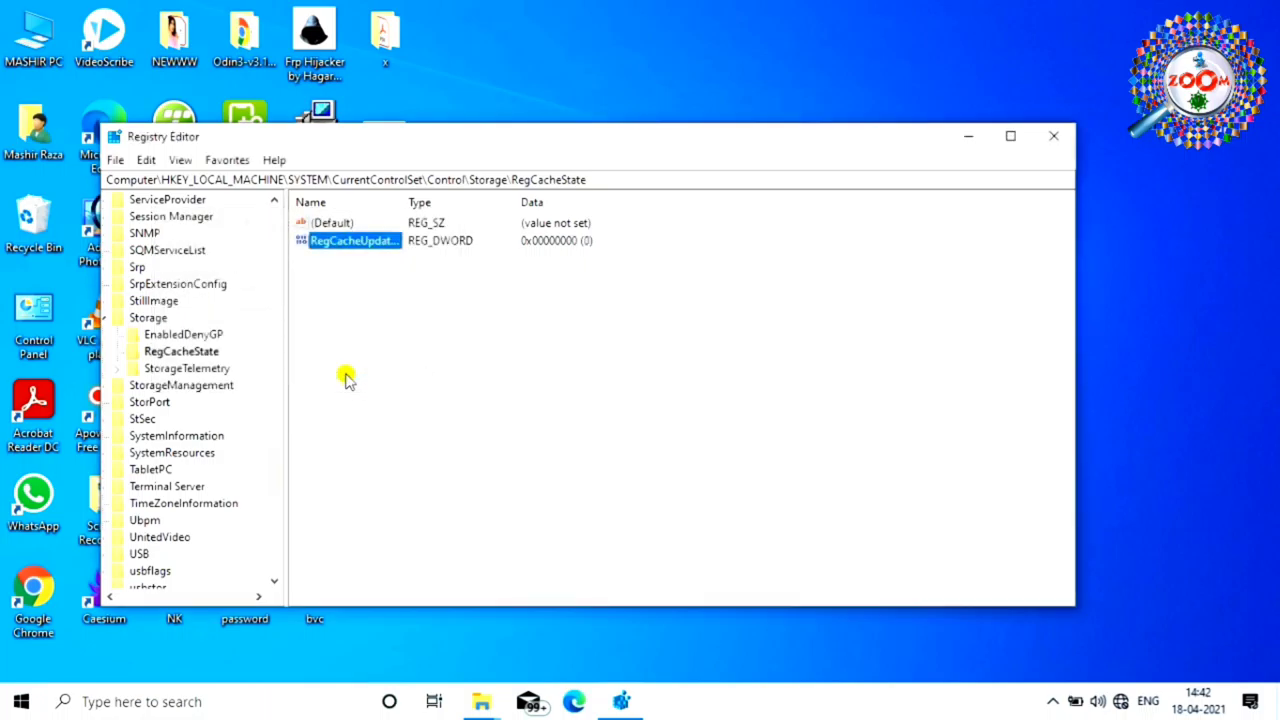
click(1049, 138)
- Refresh the desktop several times
right_click(587, 287)
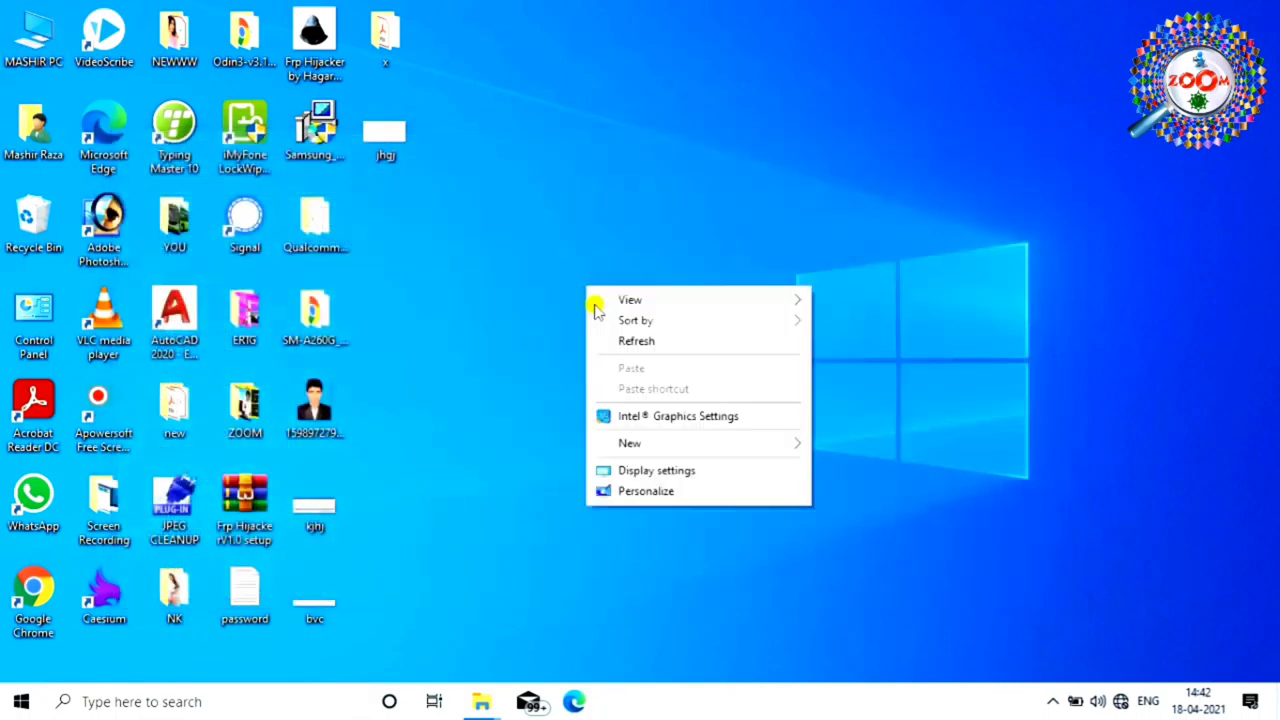
click(640, 342)
right_click(614, 334)
click(677, 389)
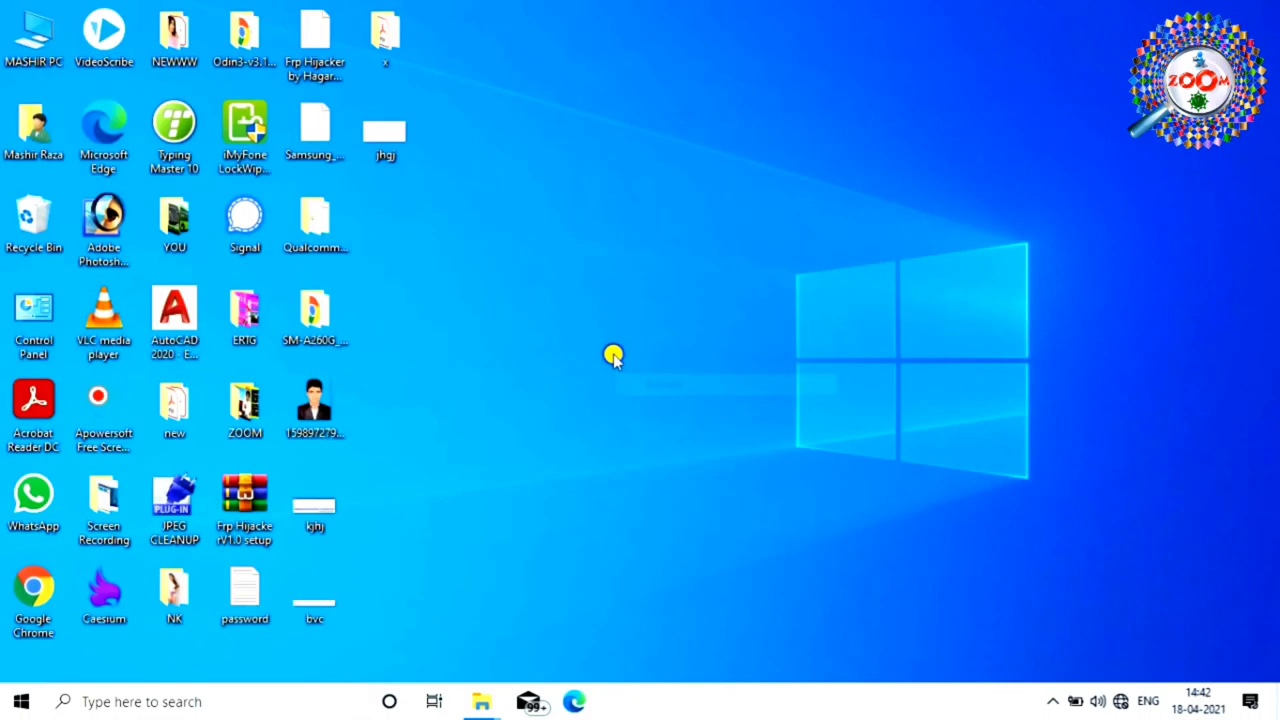
right_click(614, 354)
click(678, 414)
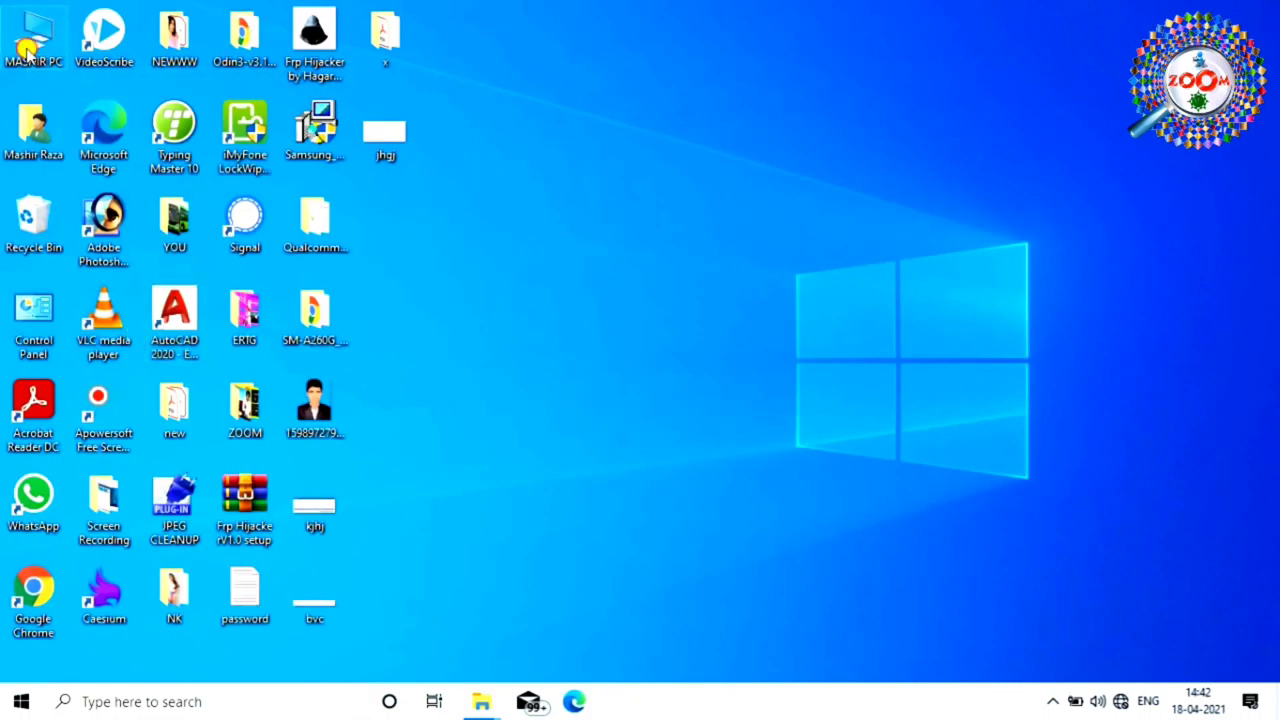
- Switch to a maximized File Explorer window showing the computer's drives and eject the ESD-ISO (G:) drive
key(super+e)
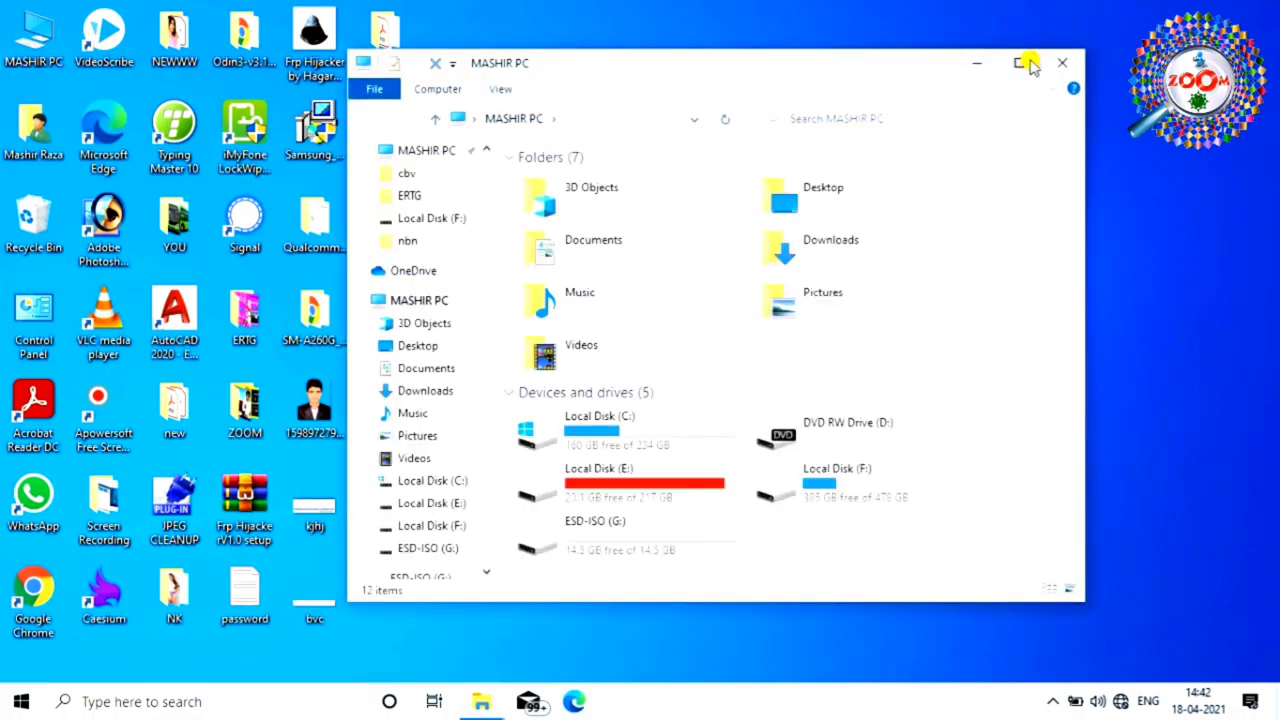
click(1019, 63)
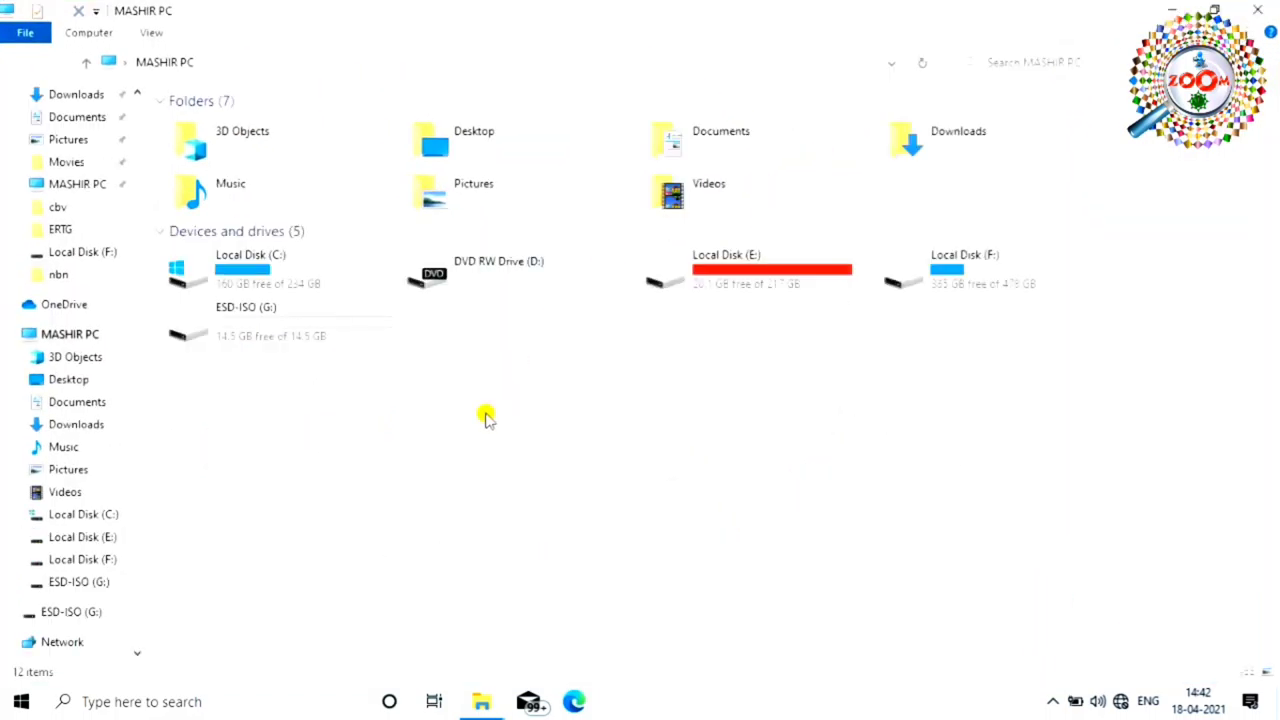
click(309, 340)
right_click(309, 340)
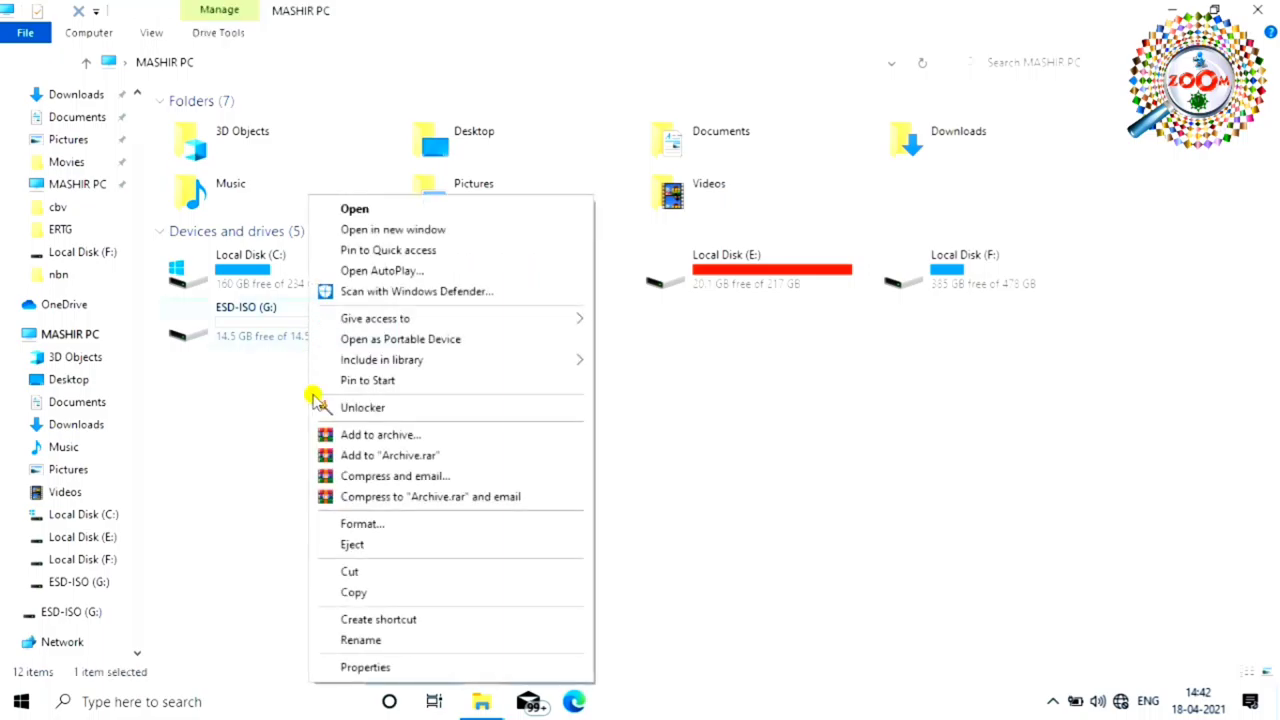
click(350, 545)
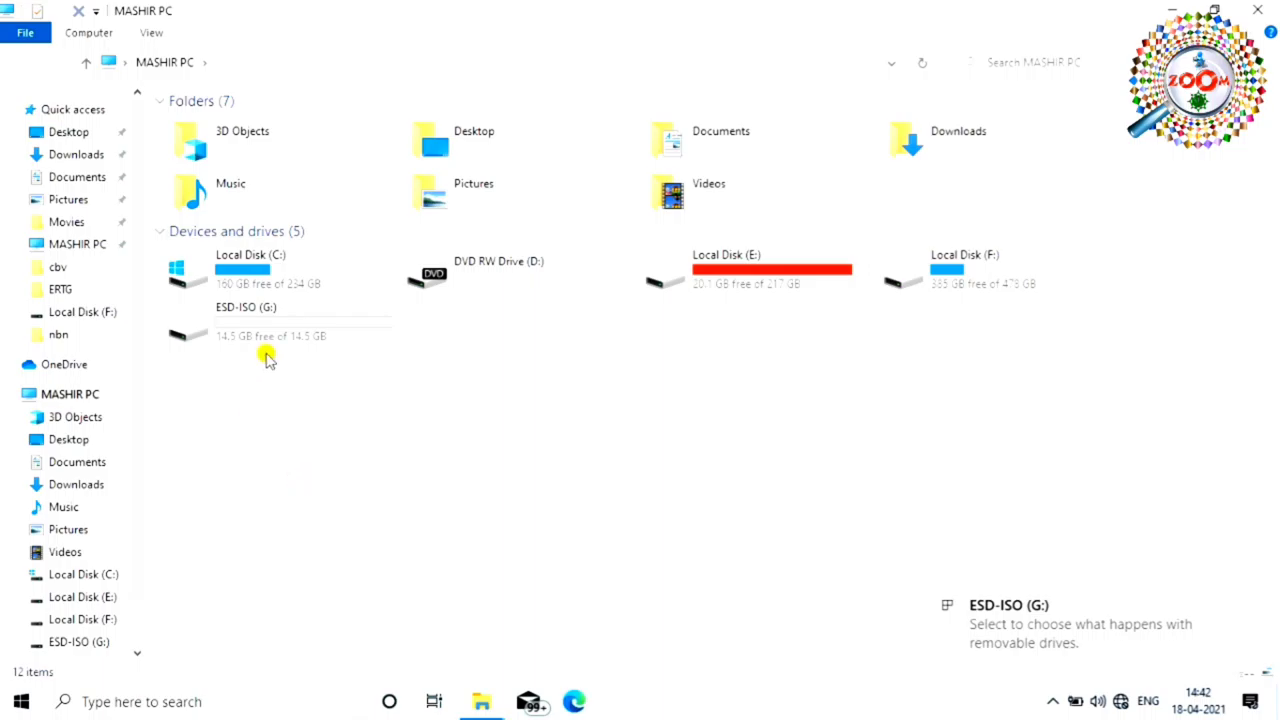
- Quick-format the ESD-ISO (G:) drive as FAT32 with the 8192-byte allocation unit size, and eject it
mouse_move(337, 325)
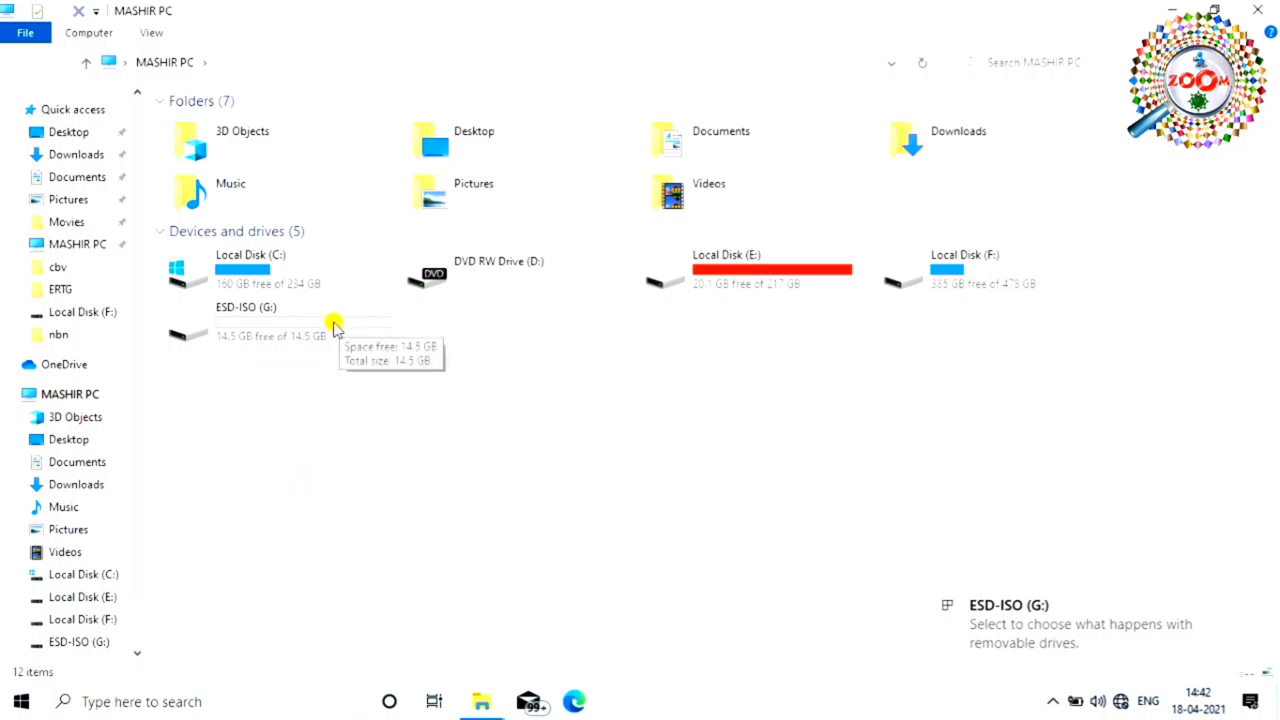
right_click(300, 332)
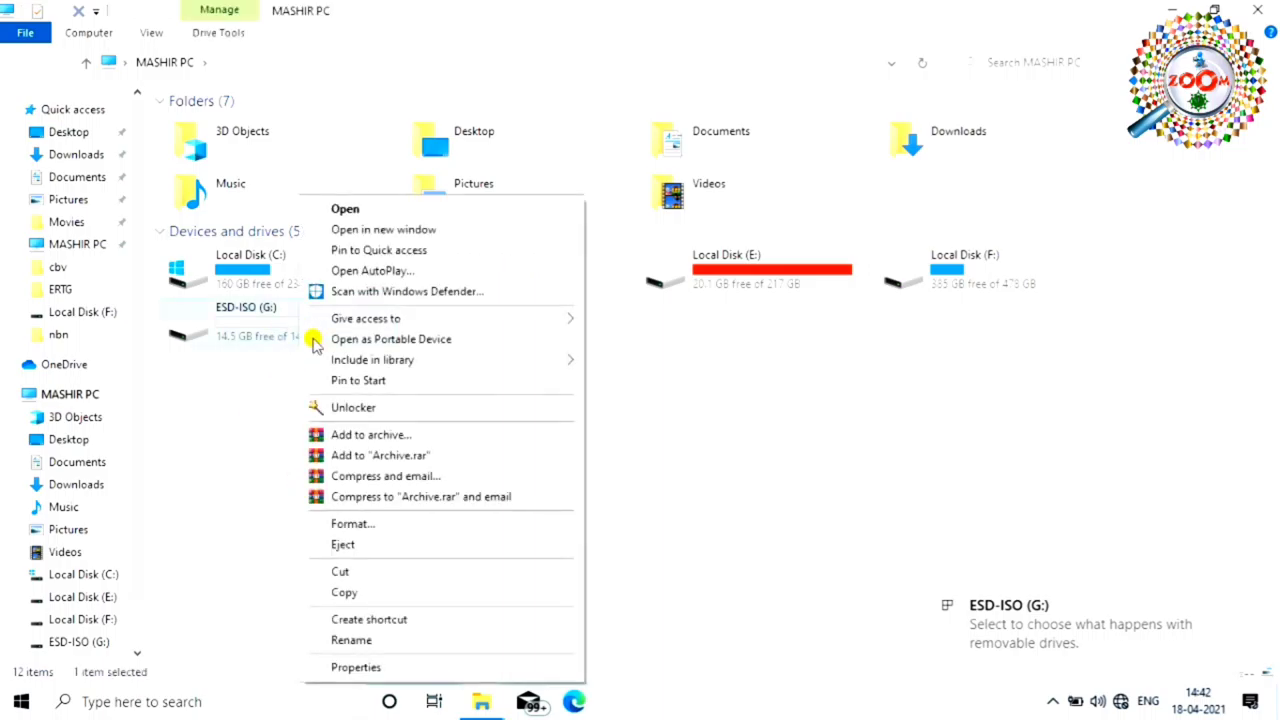
click(345, 524)
click(199, 584)
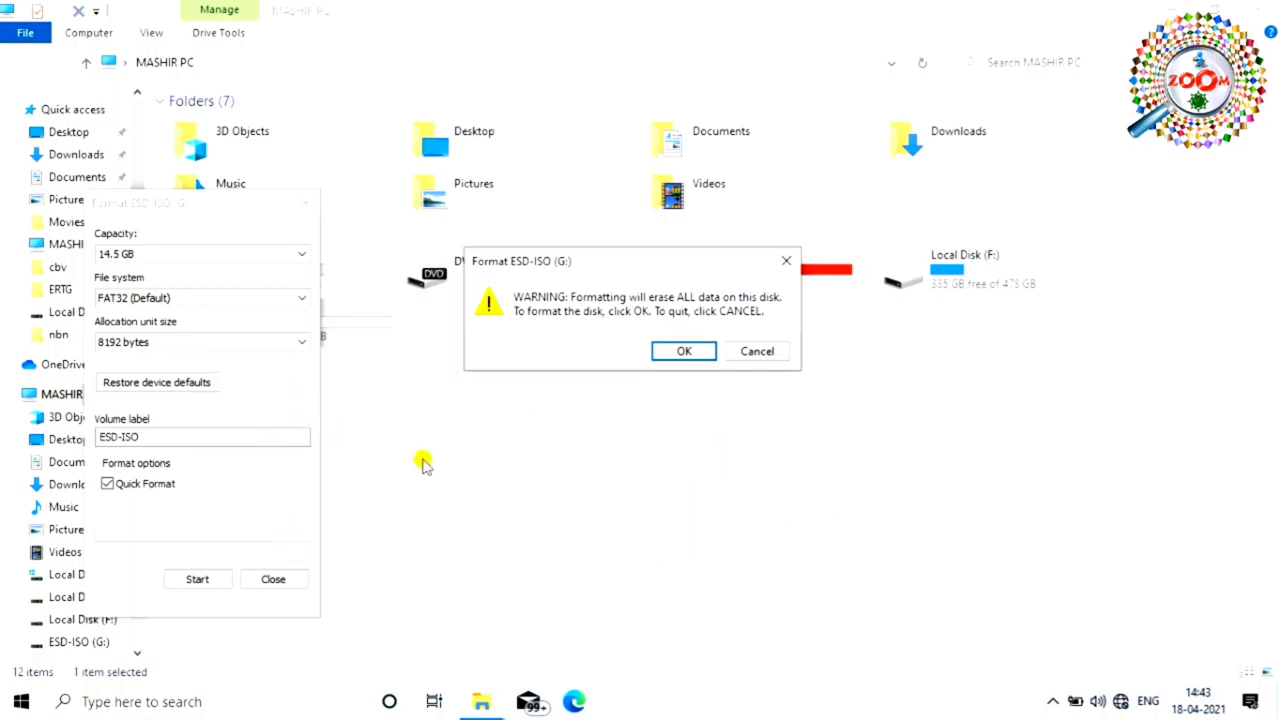
click(681, 352)
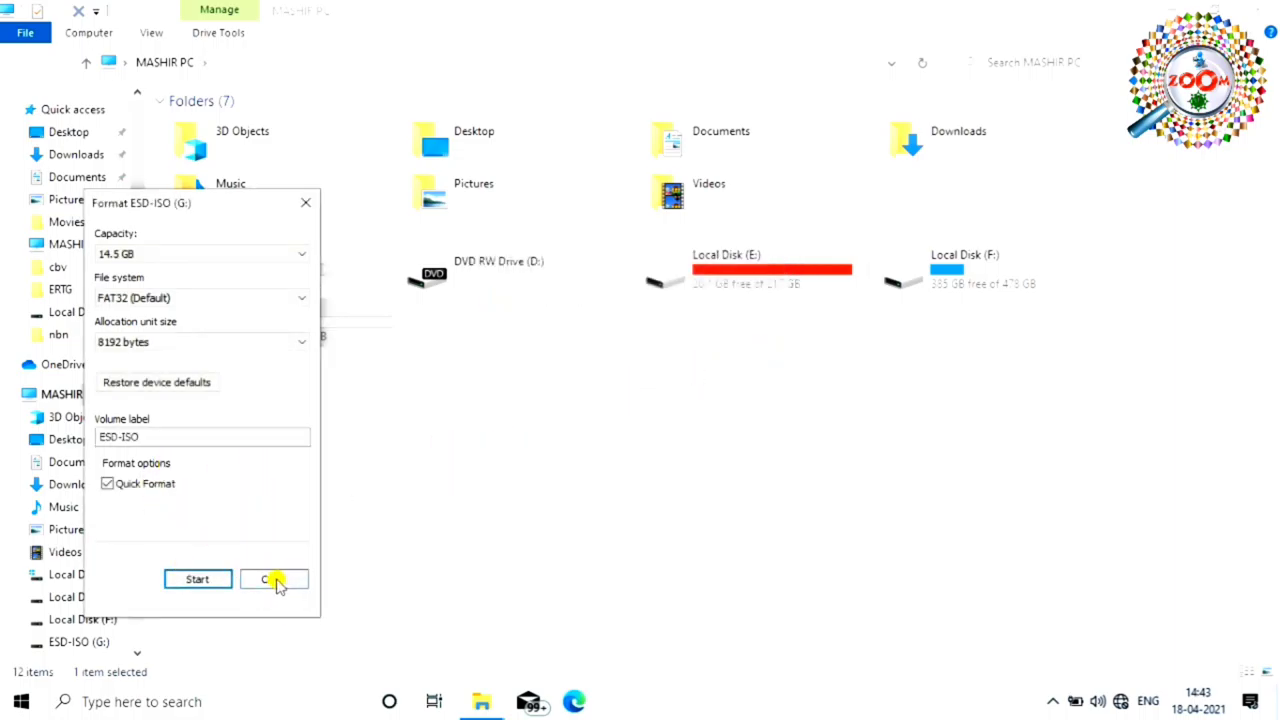
click(274, 580)
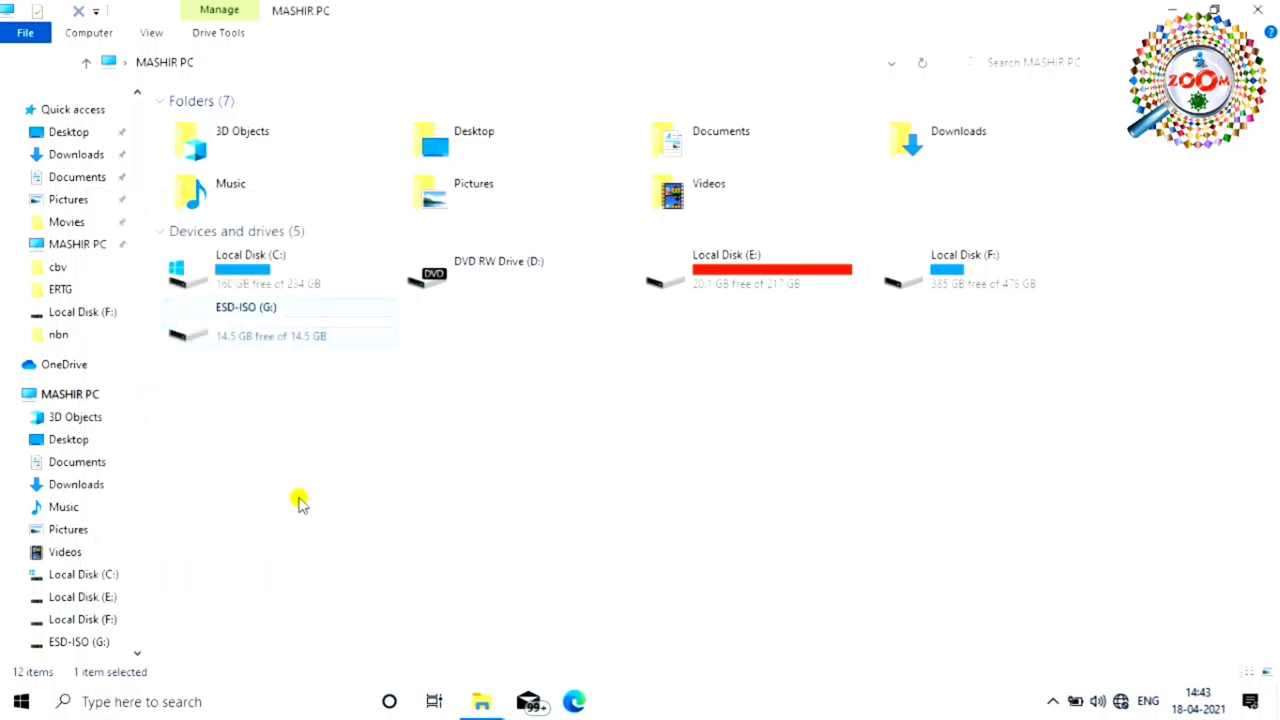
right_click(322, 333)
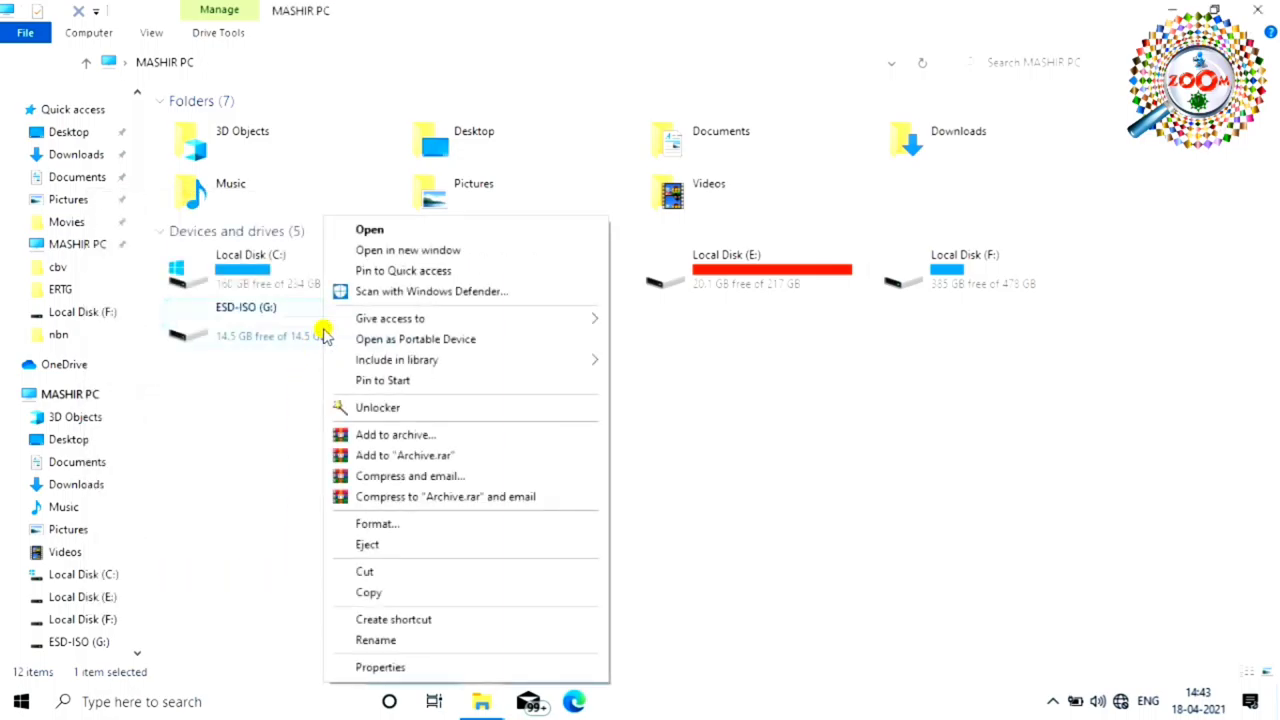
click(362, 548)
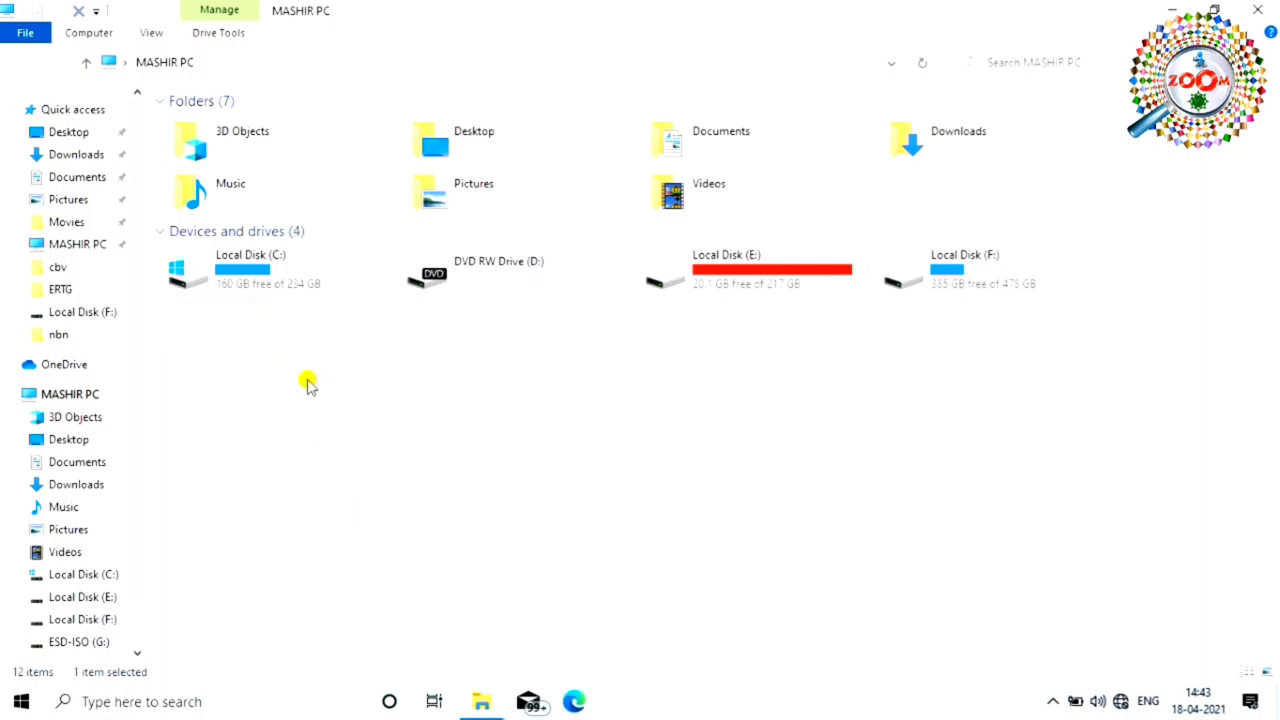